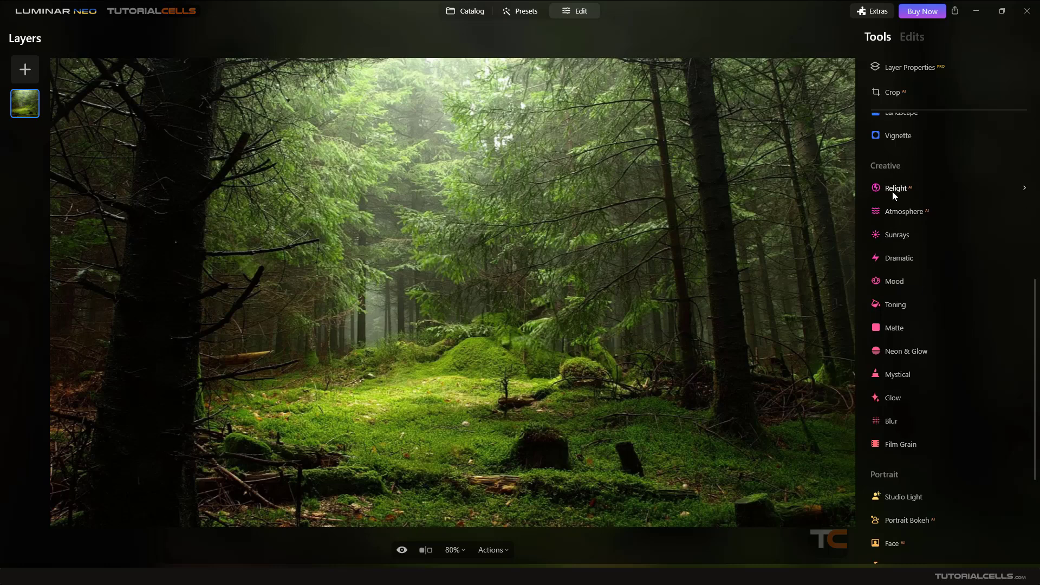
Open the Relight tool, try Brightness Near 100, Brightness Far -100 and Depth 44, then reset the tool
{"action": "left_click", "coordinate": [893, 189]}
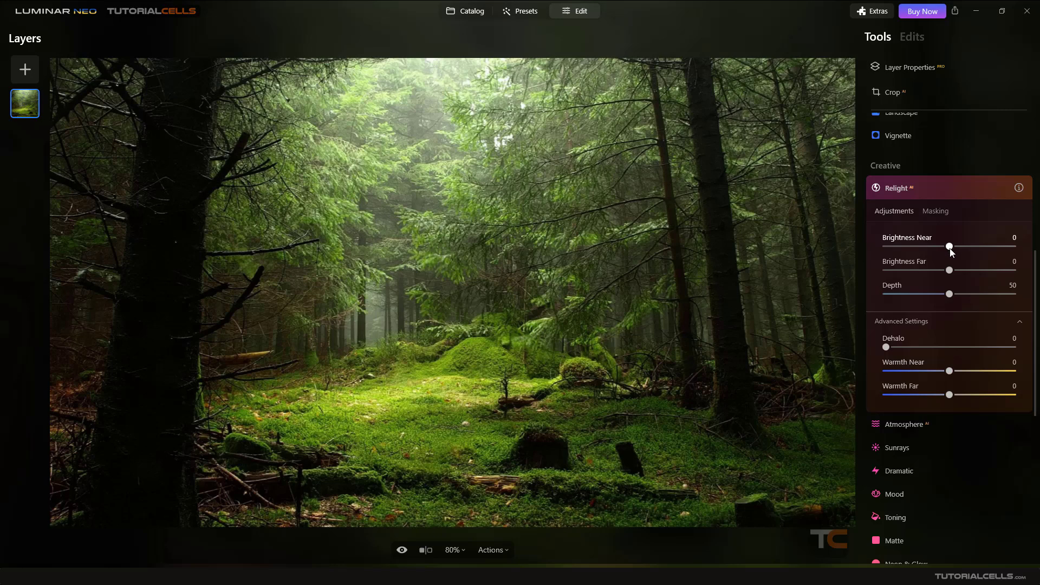
{"action": "left_click_drag", "start_coordinate": [1006, 245], "coordinate": [1013, 246]}
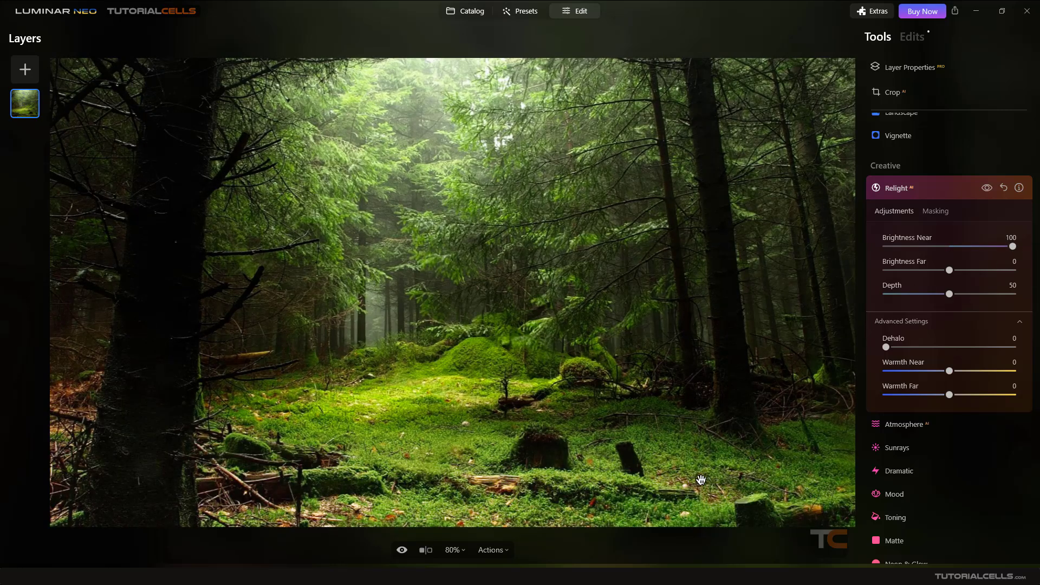
{"action": "mouse_move", "coordinate": [1011, 249]}
{"action": "left_mouse_down"}
{"action": "mouse_move", "coordinate": [969, 252]}
{"action": "mouse_move", "coordinate": [1013, 248]}
{"action": "left_mouse_up"}
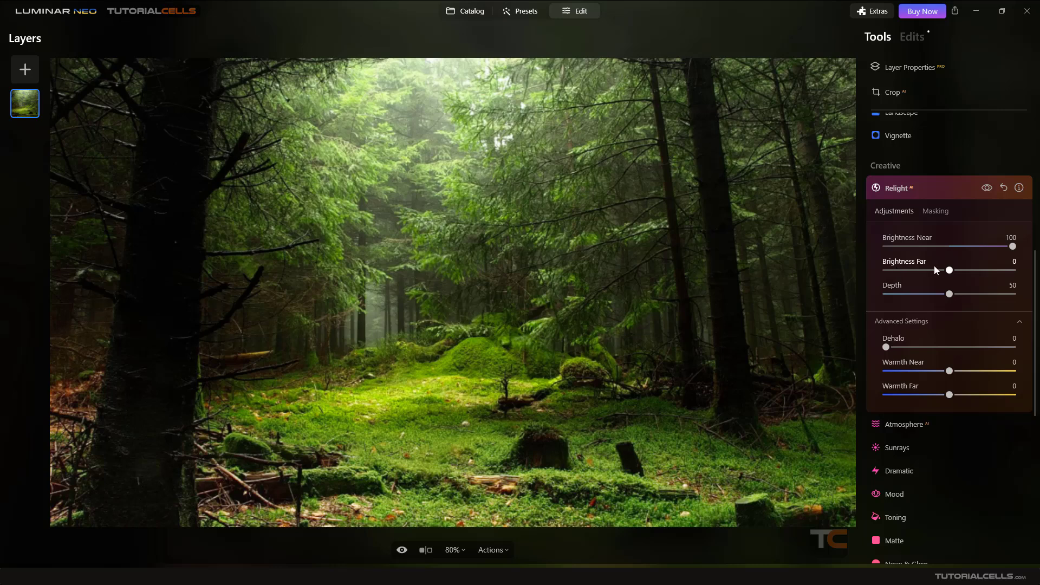
{"action": "left_click_drag", "start_coordinate": [926, 268], "coordinate": [867, 272]}
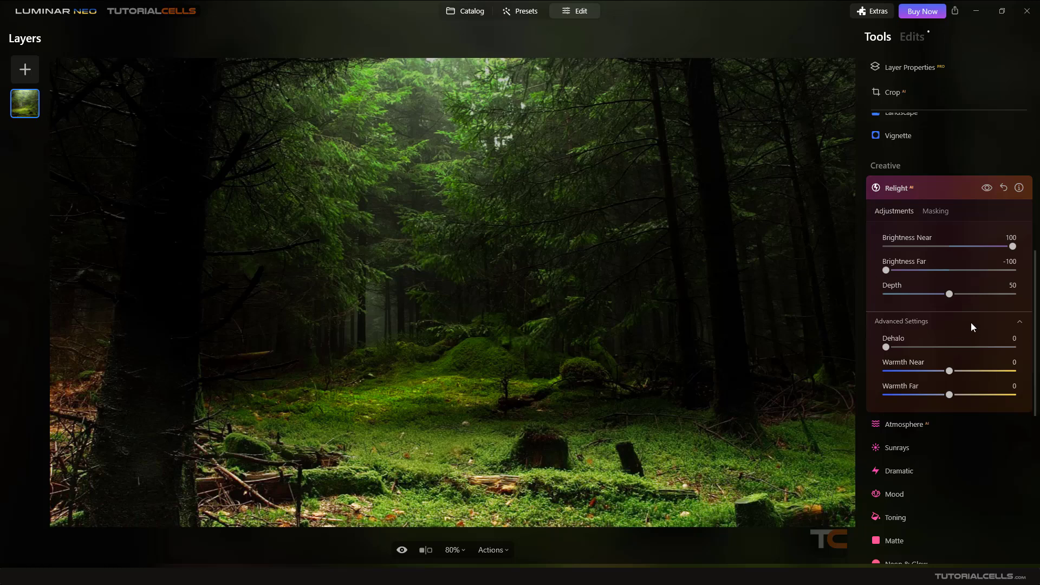
{"action": "mouse_move", "coordinate": [951, 296]}
{"action": "left_mouse_down"}
{"action": "mouse_move", "coordinate": [967, 296]}
{"action": "mouse_move", "coordinate": [928, 300]}
{"action": "mouse_move", "coordinate": [960, 301]}
{"action": "mouse_move", "coordinate": [941, 302]}
{"action": "left_mouse_up"}
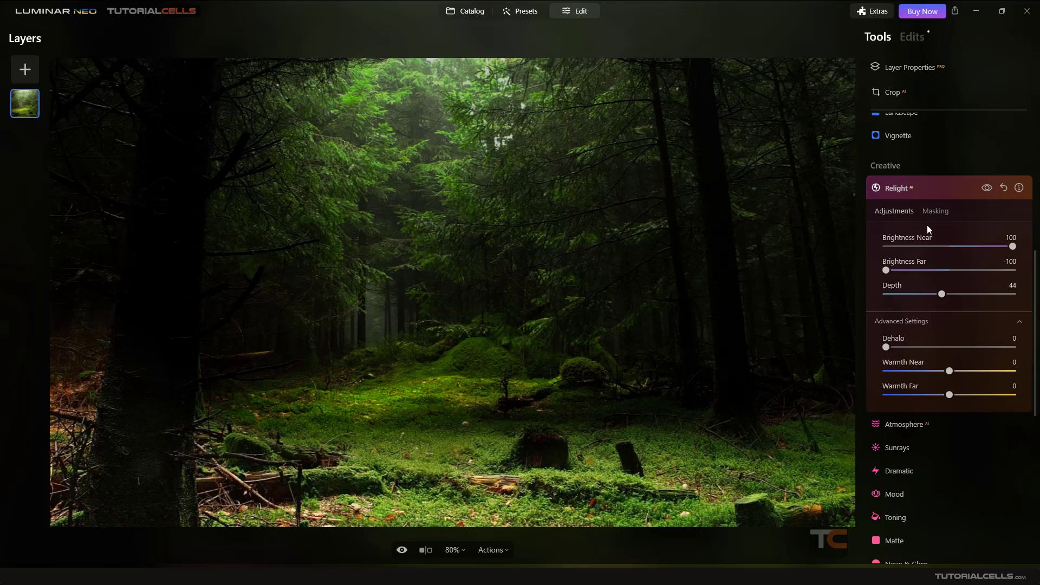
{"action": "left_click", "coordinate": [1004, 188]}
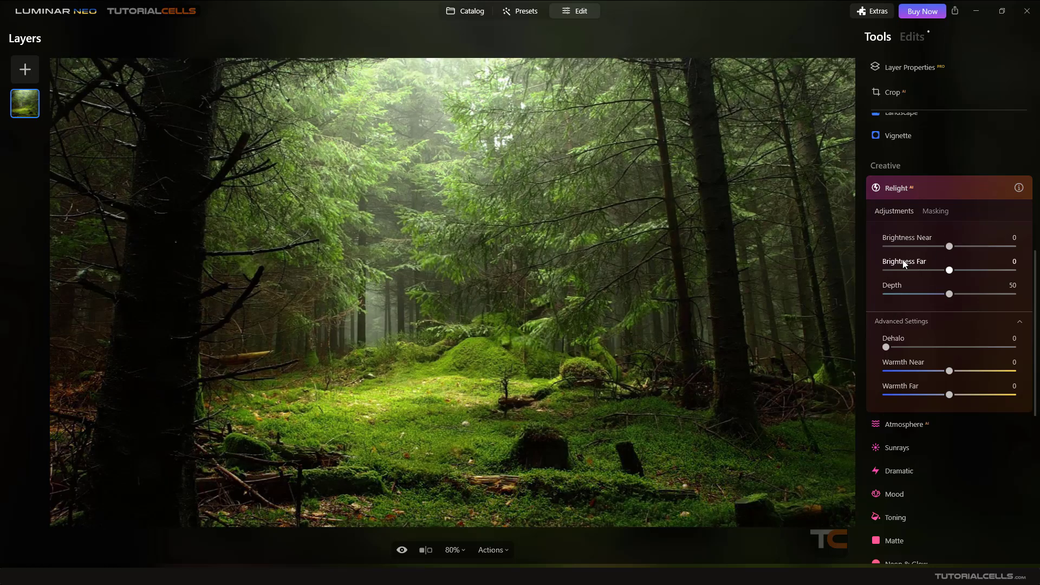
Set Relight's Brightness Near to 40 and Brightness Far to 20, and raise Warmth Near and Warmth Far
{"action": "left_click_drag", "start_coordinate": [958, 245], "coordinate": [956, 270]}
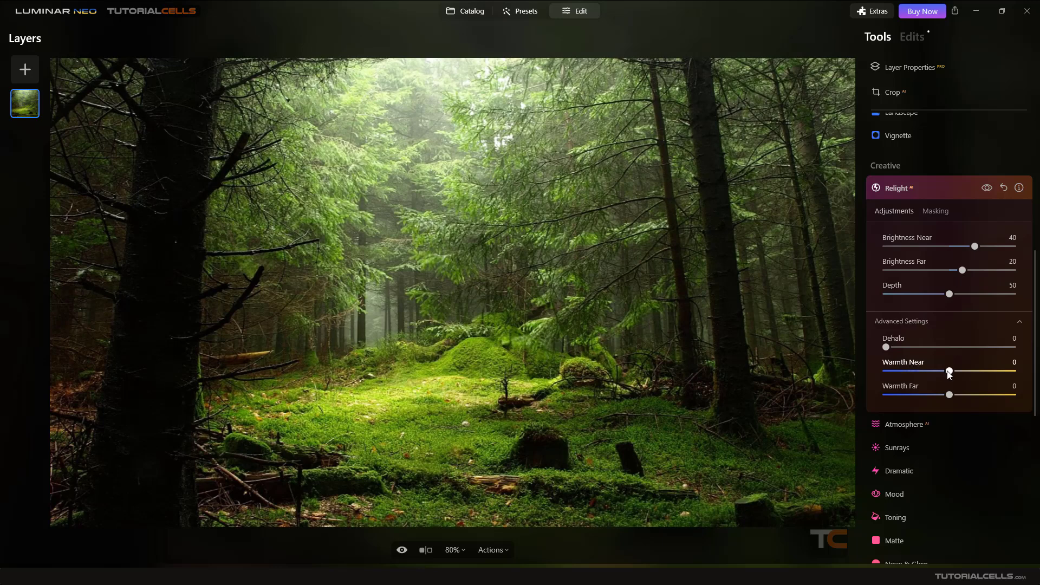
{"action": "left_click_drag", "start_coordinate": [949, 372], "coordinate": [995, 377]}
{"action": "left_click_drag", "start_coordinate": [961, 396], "coordinate": [1038, 402]}
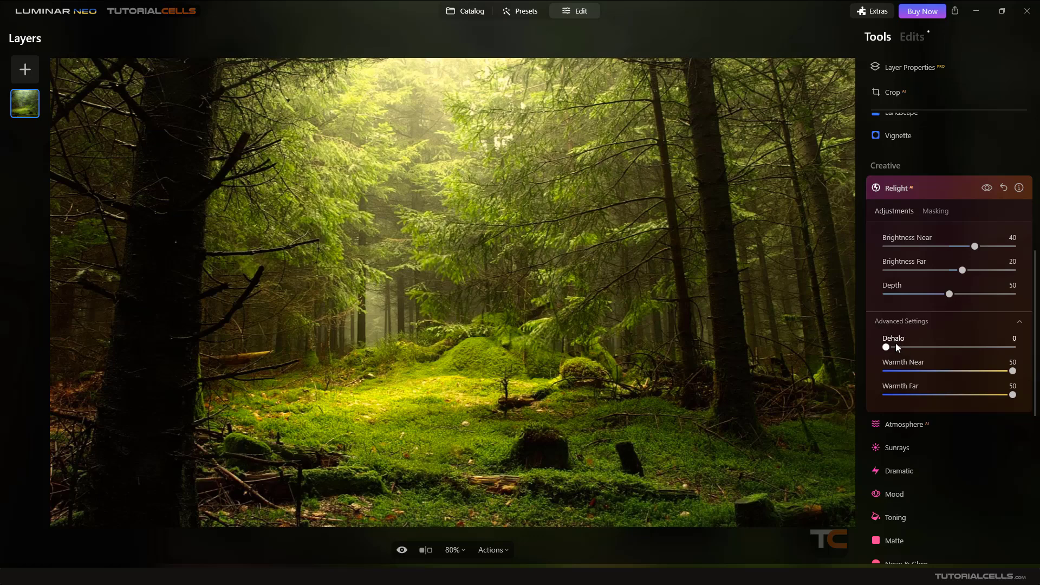
Browse All Photos in the catalog and preview the close-up portrait at different zoom levels
{"action": "left_click", "coordinate": [469, 16]}
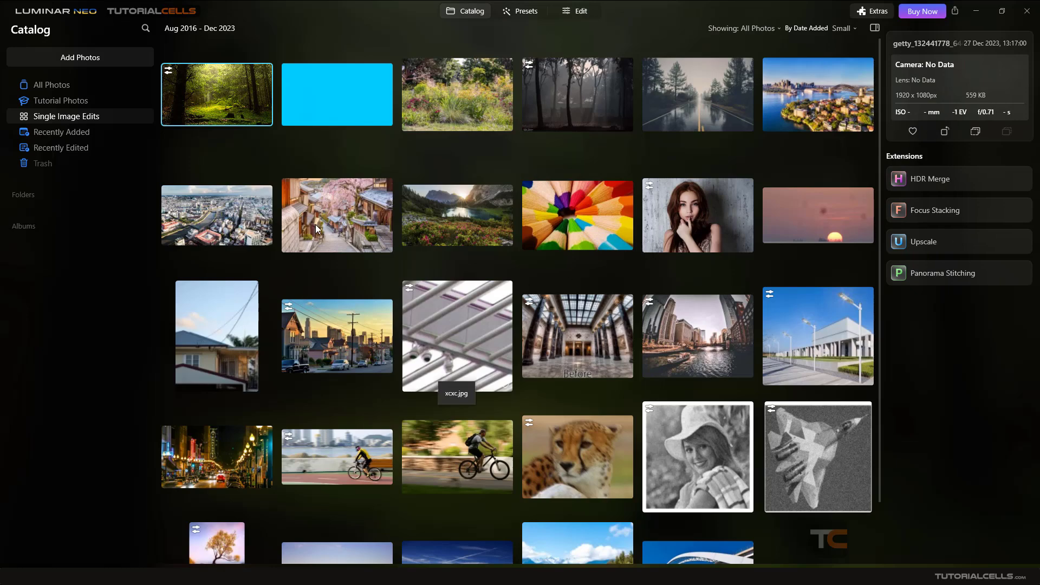
{"action": "left_click", "coordinate": [57, 84]}
{"action": "double_click", "coordinate": [202, 142]}
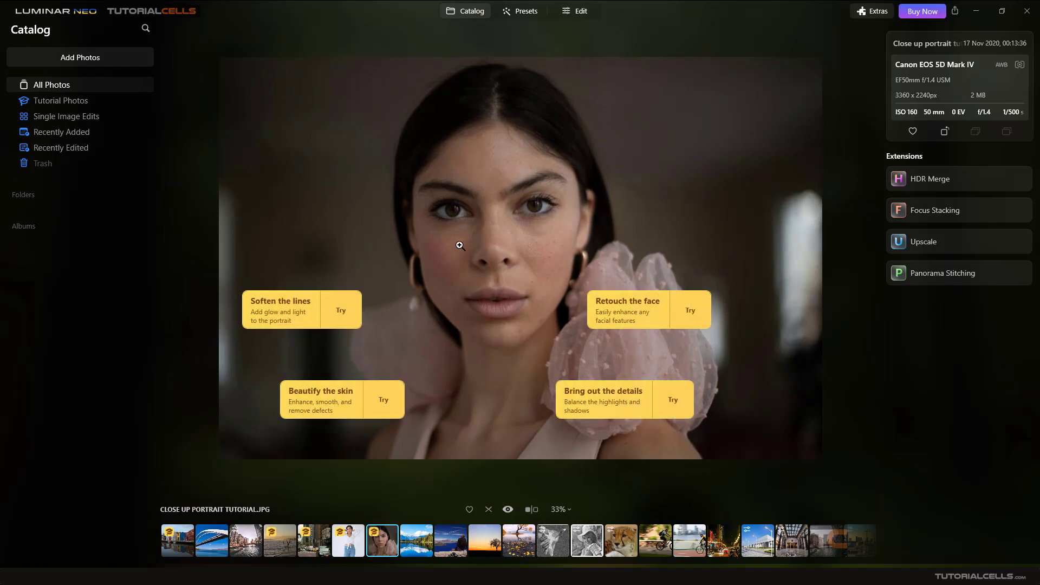
{"action": "left_click", "coordinate": [460, 245]}
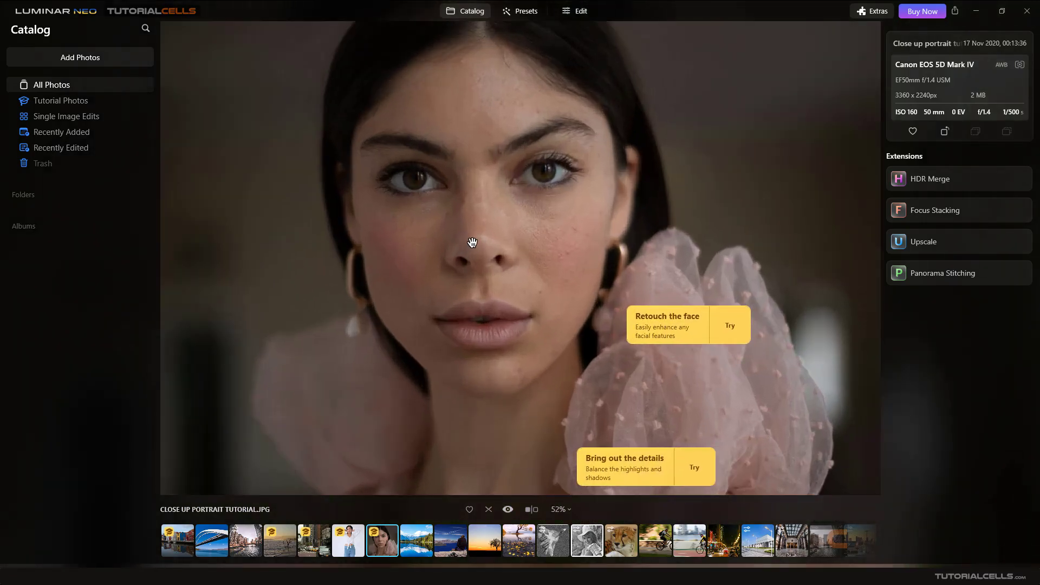
{"action": "left_click", "coordinate": [468, 242]}
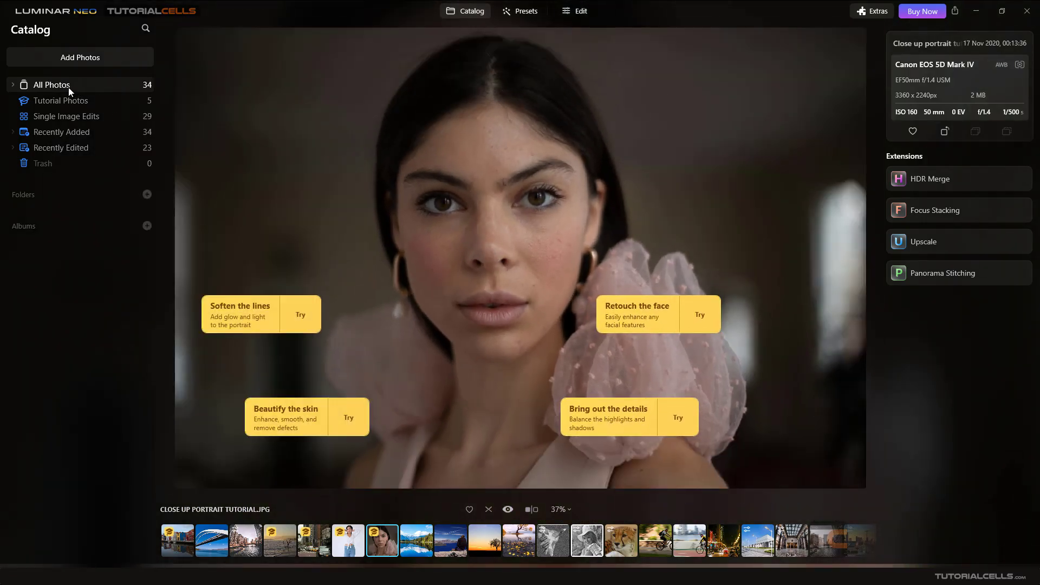
Open 4r4r.jpg from the catalog grid in the editor
{"action": "left_click", "coordinate": [459, 16]}
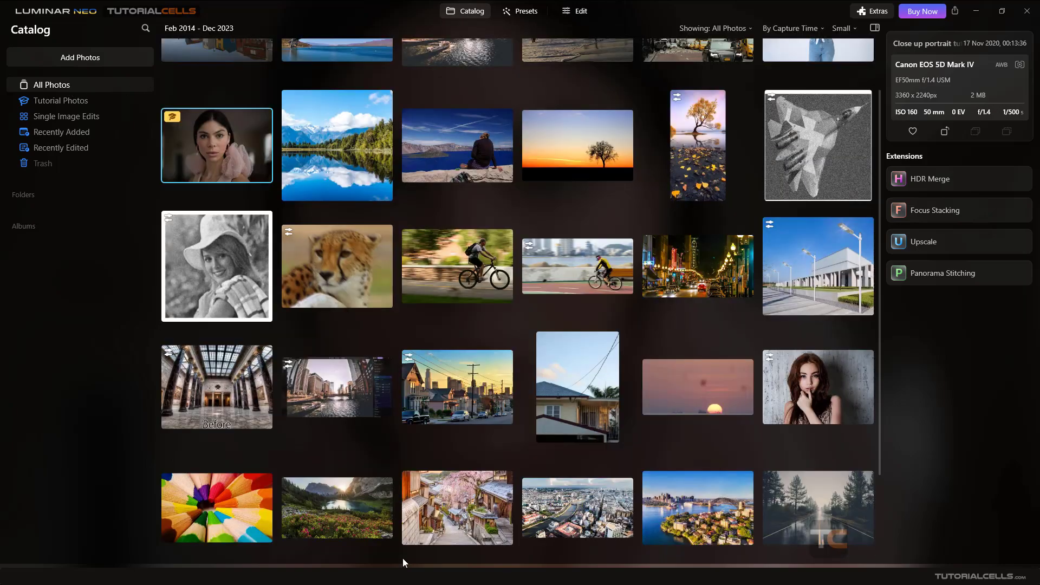
{"action": "double_click", "coordinate": [793, 376]}
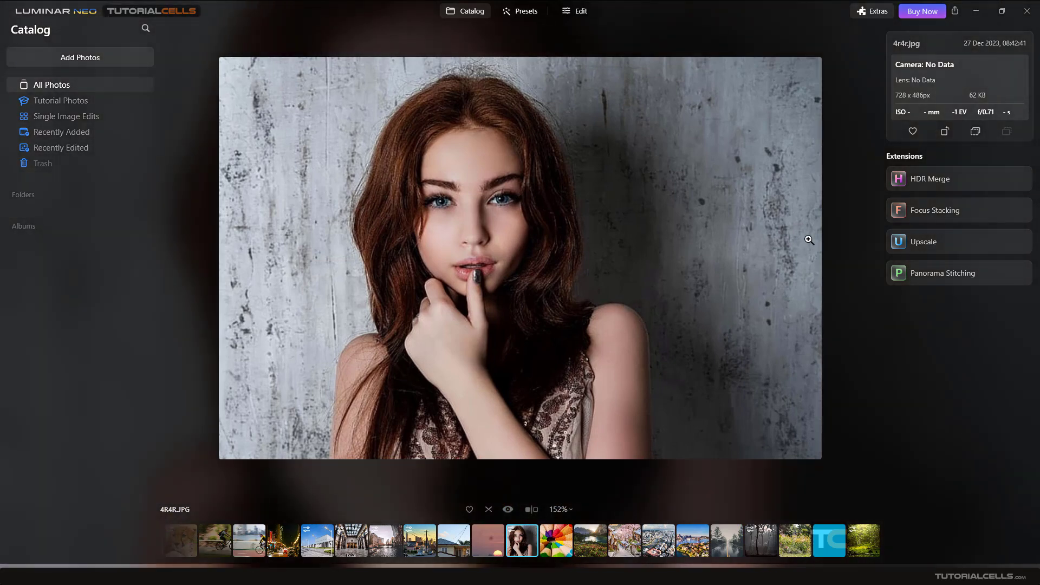
{"action": "left_click", "coordinate": [581, 11]}
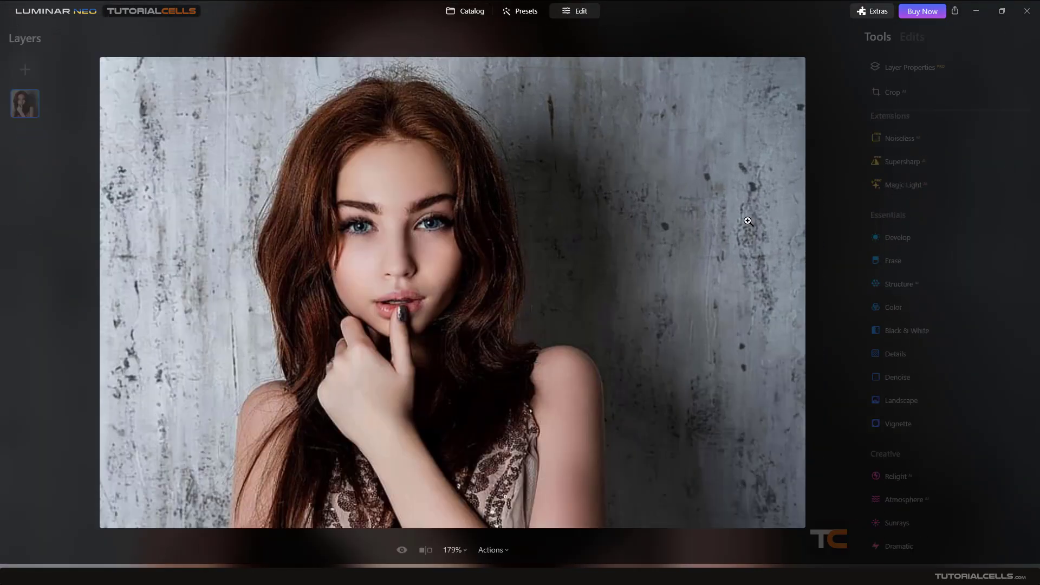
Open the Relight tool for the portrait
{"action": "scroll", "coordinate": [942, 257], "scroll_direction": "down", "scroll_amount": 4}
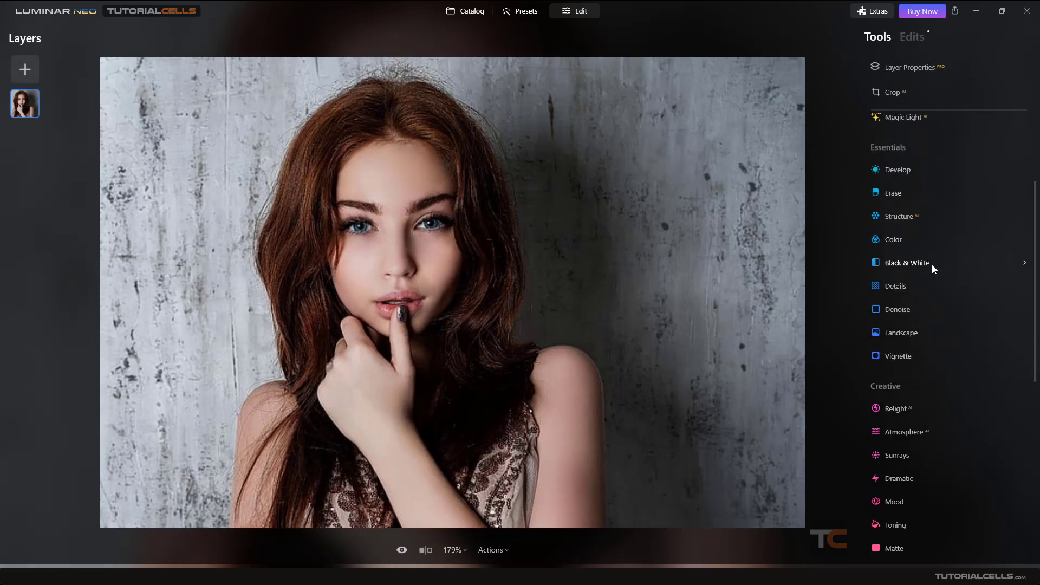
{"action": "left_click", "coordinate": [899, 365]}
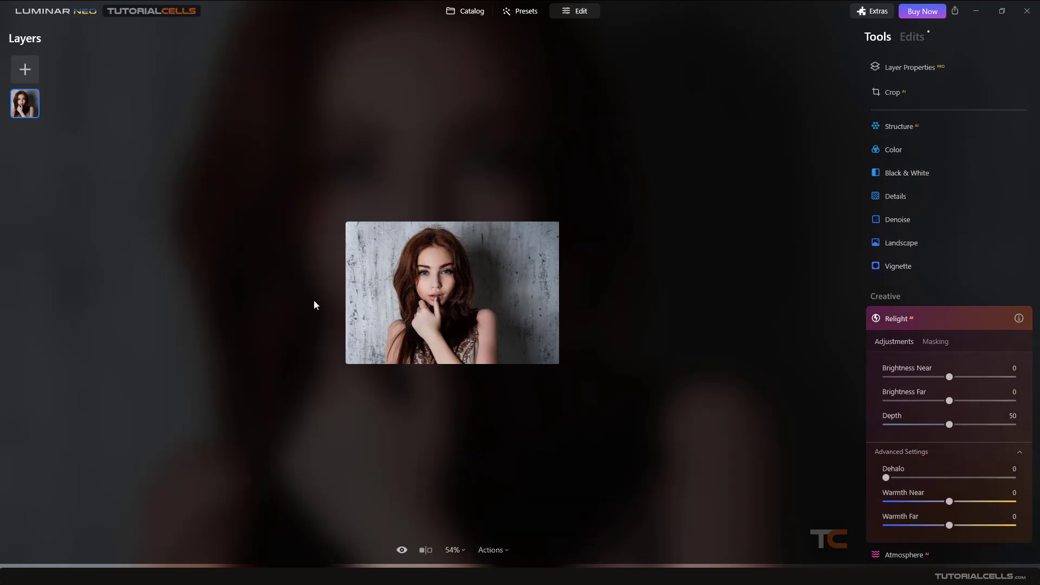
{"action": "scroll", "coordinate": [383, 293], "scroll_direction": "up", "scroll_amount": 5}
{"action": "scroll", "coordinate": [405, 284], "scroll_direction": "down", "scroll_amount": 2}
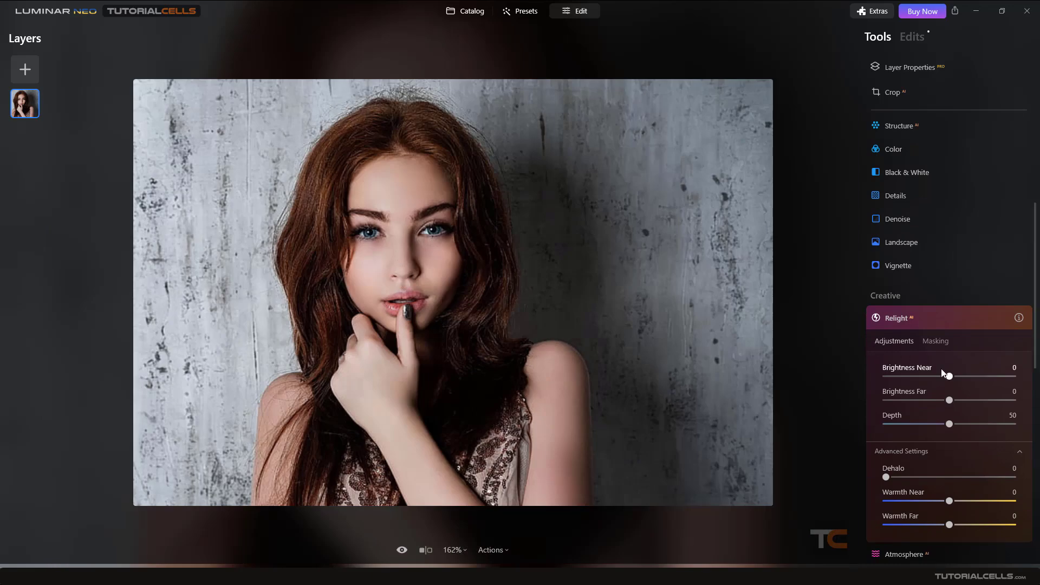
Set Brightness Near to 100, Brightness Far to -100 and Depth to 62
{"action": "left_click_drag", "start_coordinate": [949, 376], "coordinate": [1036, 370]}
{"action": "left_click_drag", "start_coordinate": [974, 377], "coordinate": [1013, 378]}
{"action": "left_click_drag", "start_coordinate": [954, 402], "coordinate": [861, 409]}
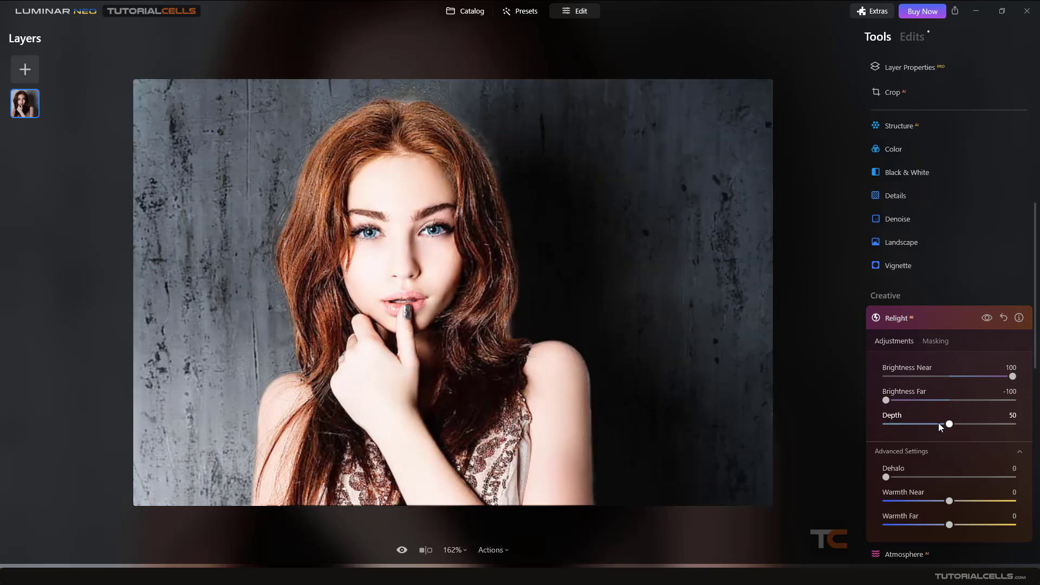
{"action": "mouse_move", "coordinate": [948, 424]}
{"action": "left_mouse_down"}
{"action": "mouse_move", "coordinate": [976, 425]}
{"action": "mouse_move", "coordinate": [935, 425]}
{"action": "mouse_move", "coordinate": [965, 424]}
{"action": "left_mouse_up"}
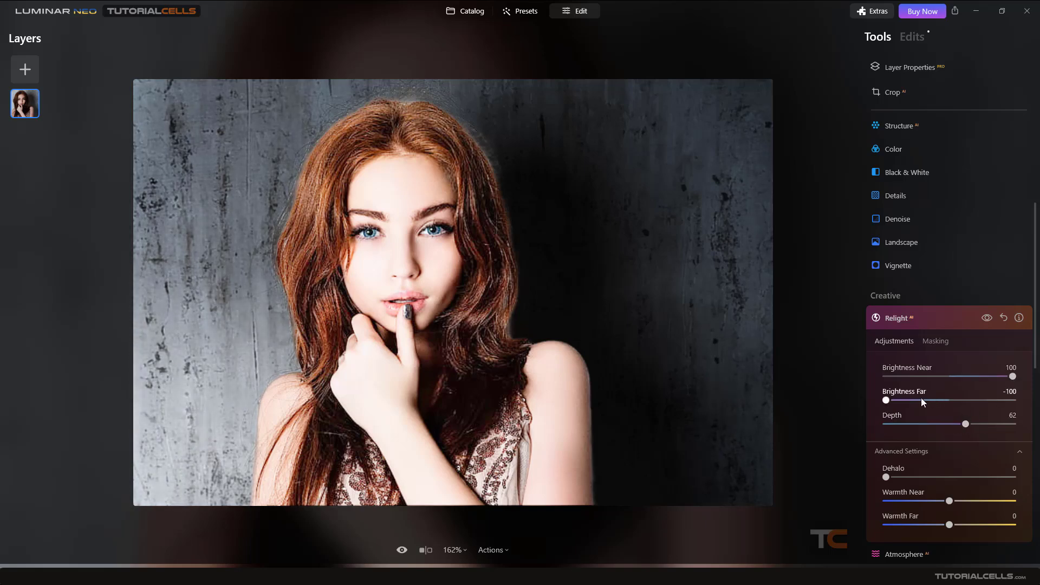
Set Brightness Far to -55 and Dehalo to 100
{"action": "left_click_drag", "start_coordinate": [887, 400], "coordinate": [914, 400]}
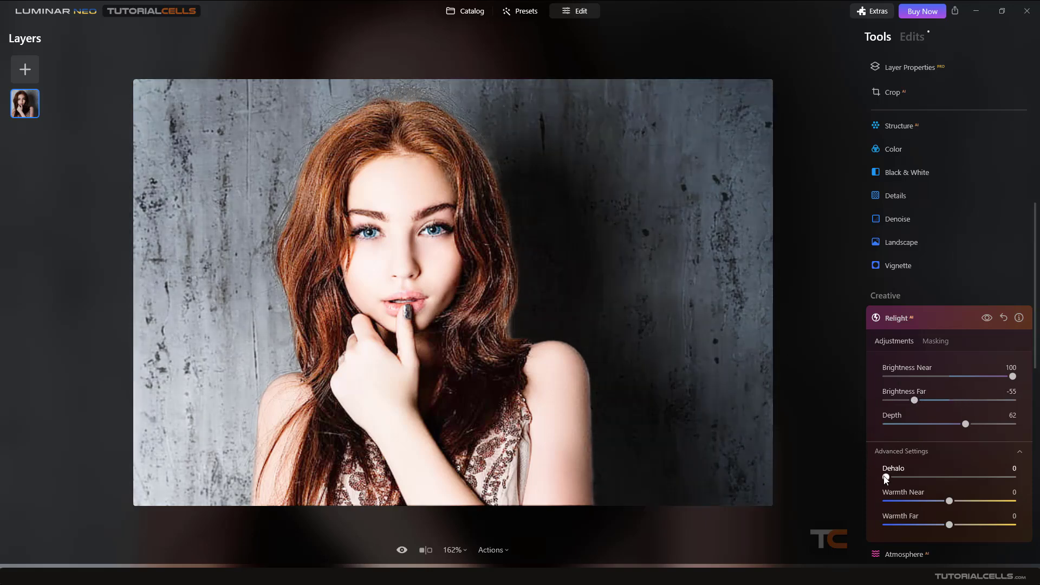
{"action": "left_click_drag", "start_coordinate": [918, 474], "coordinate": [1017, 477]}
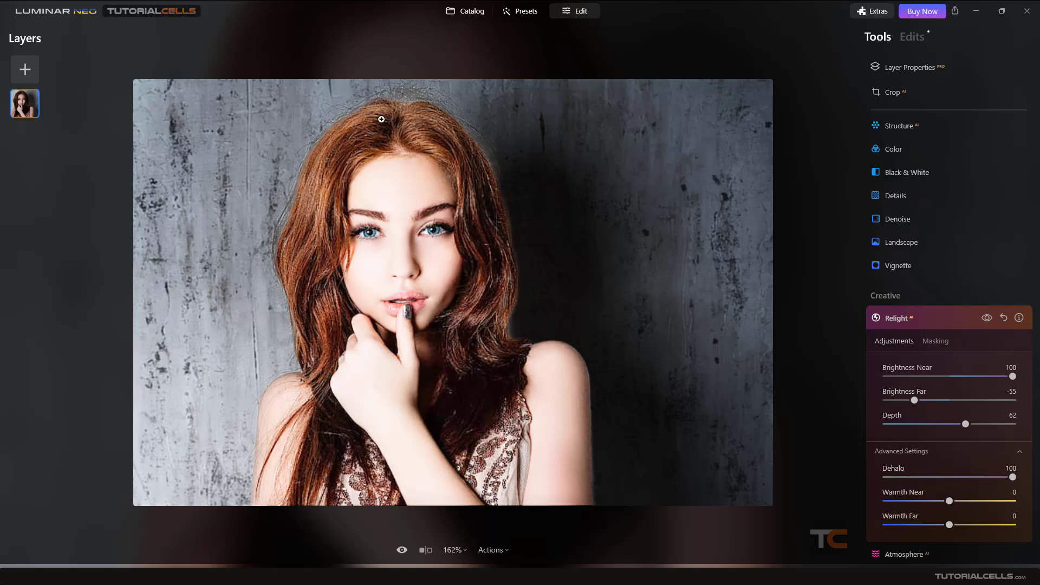
{"action": "scroll", "coordinate": [479, 105], "scroll_direction": "up", "scroll_amount": 5}
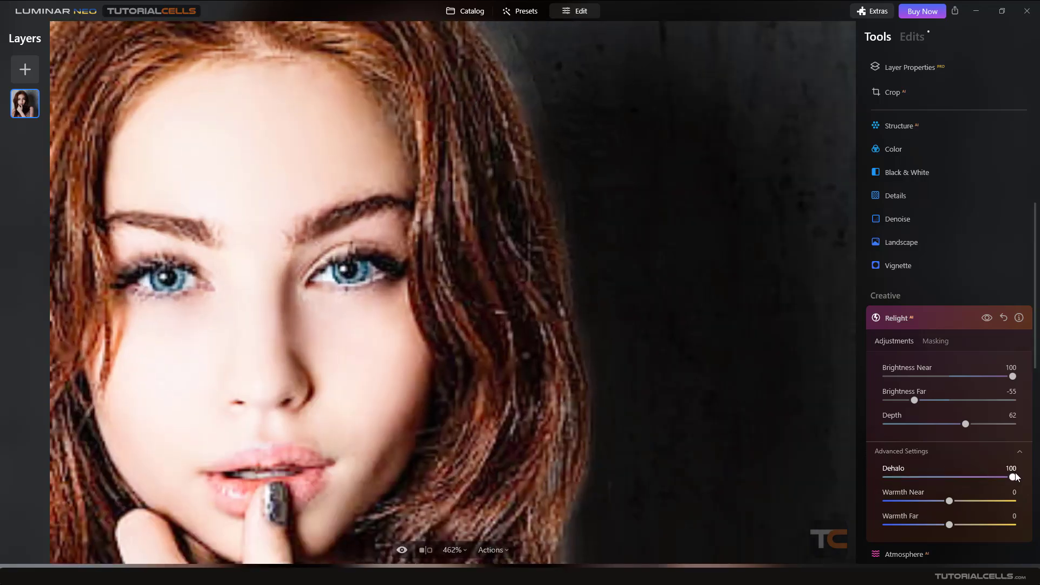
{"action": "left_click_drag", "start_coordinate": [929, 478], "coordinate": [1013, 477]}
{"action": "scroll", "coordinate": [525, 296], "scroll_direction": "down", "scroll_amount": 3}
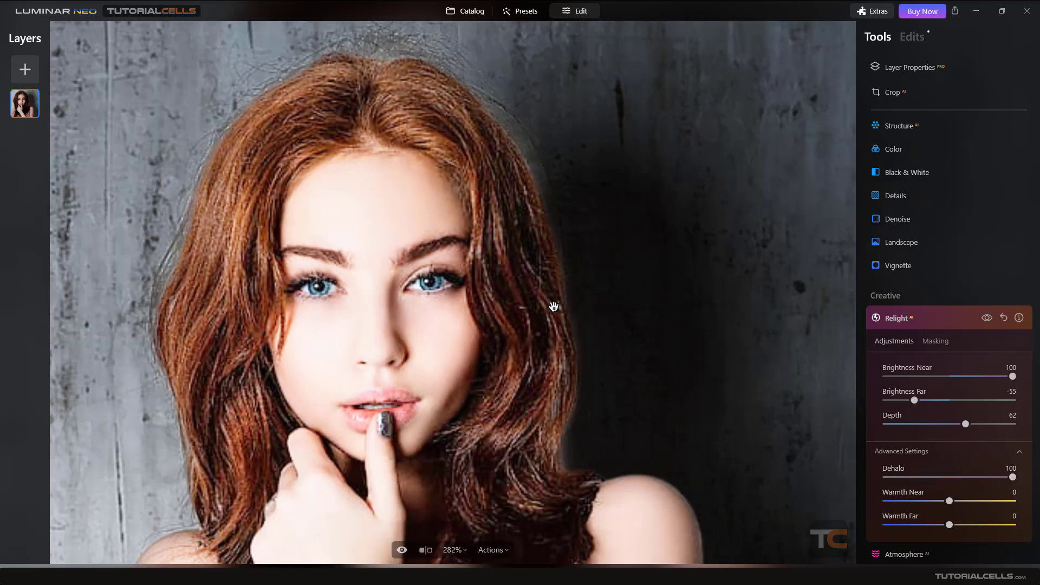
Set Brightness Near to 26
{"action": "left_click_drag", "start_coordinate": [1013, 378], "coordinate": [966, 376]}
{"action": "scroll", "coordinate": [550, 325], "scroll_direction": "down", "scroll_amount": 1}
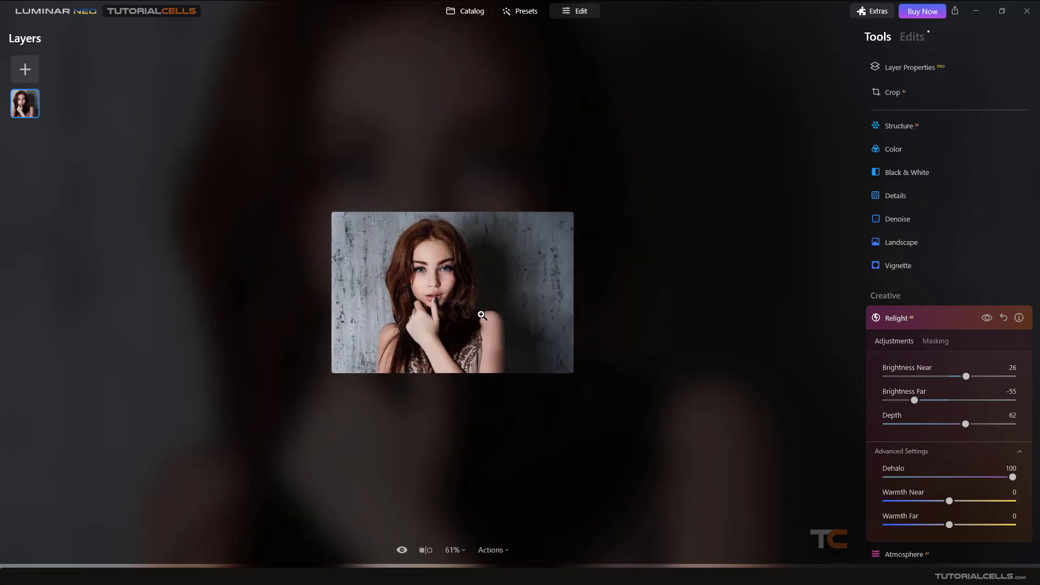
{"action": "scroll", "coordinate": [542, 347], "scroll_direction": "down", "scroll_amount": 2}
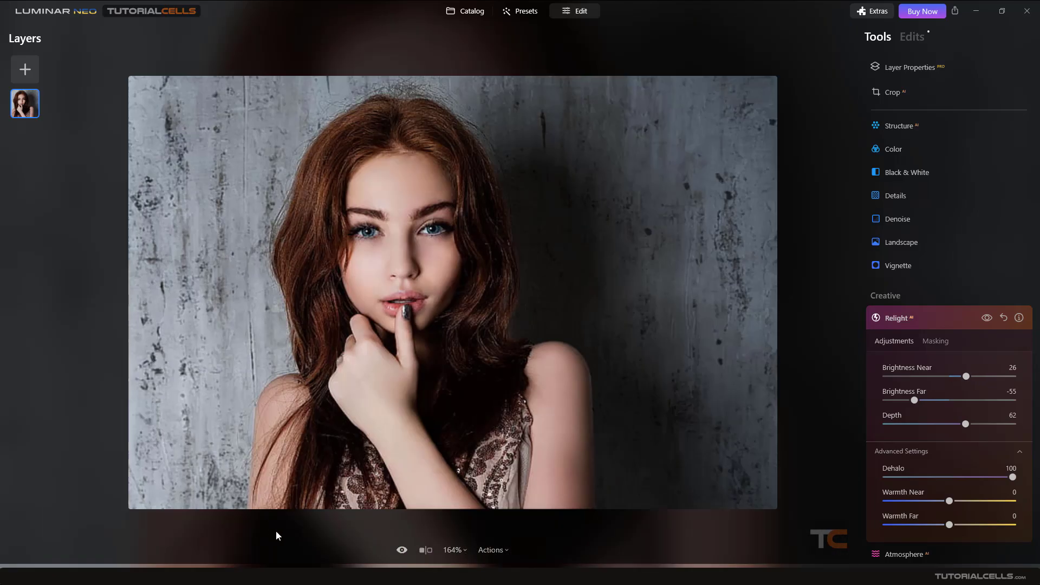
{"action": "scroll", "coordinate": [903, 391], "scroll_direction": "down", "scroll_amount": 5}
{"action": "scroll", "coordinate": [934, 361], "scroll_direction": "up", "scroll_amount": 3}
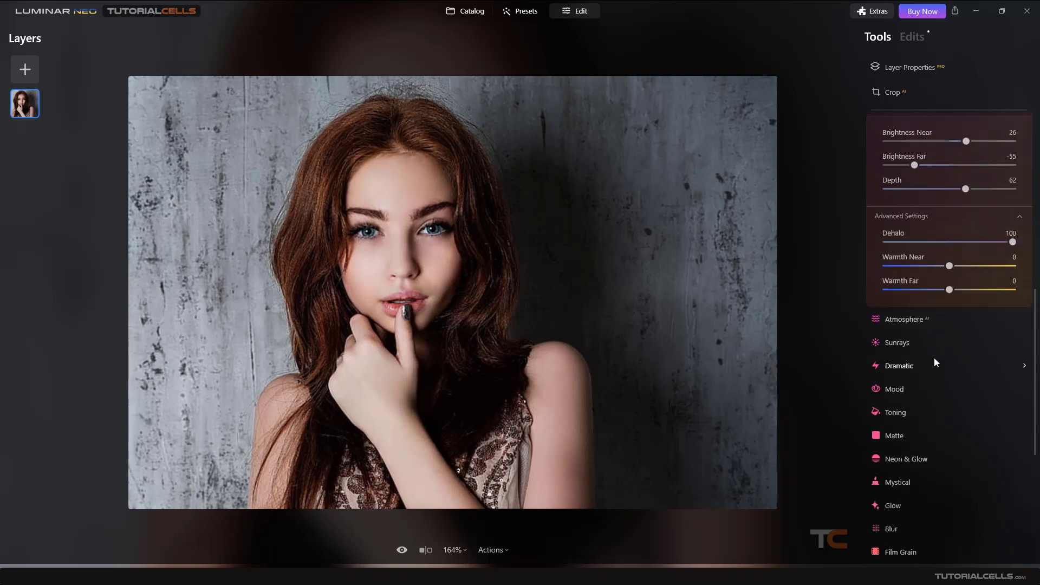